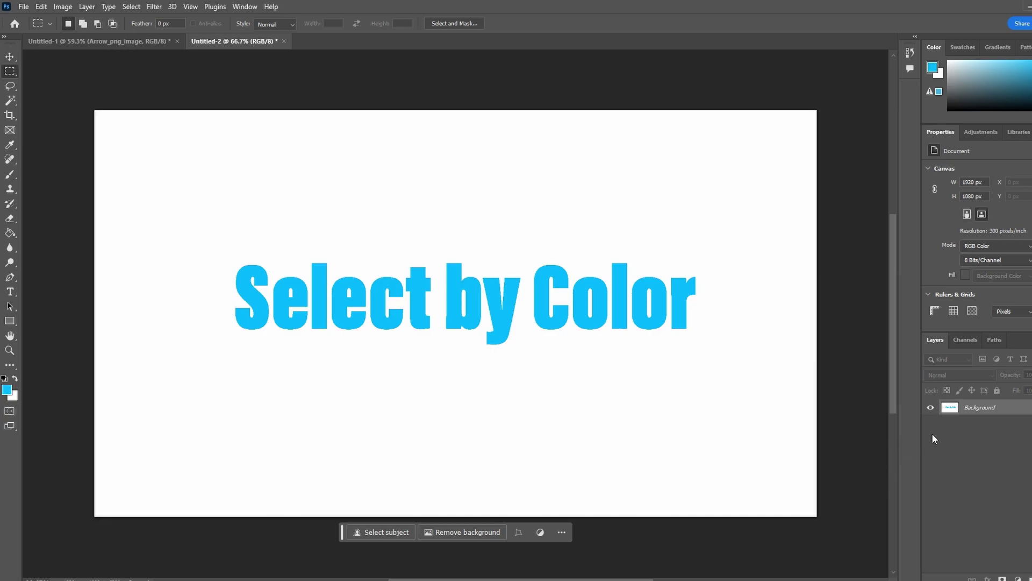
# Duplicate the Background layer as 'Background copy' and hide the original Background layer.
pyautogui.rightClick(983, 412)
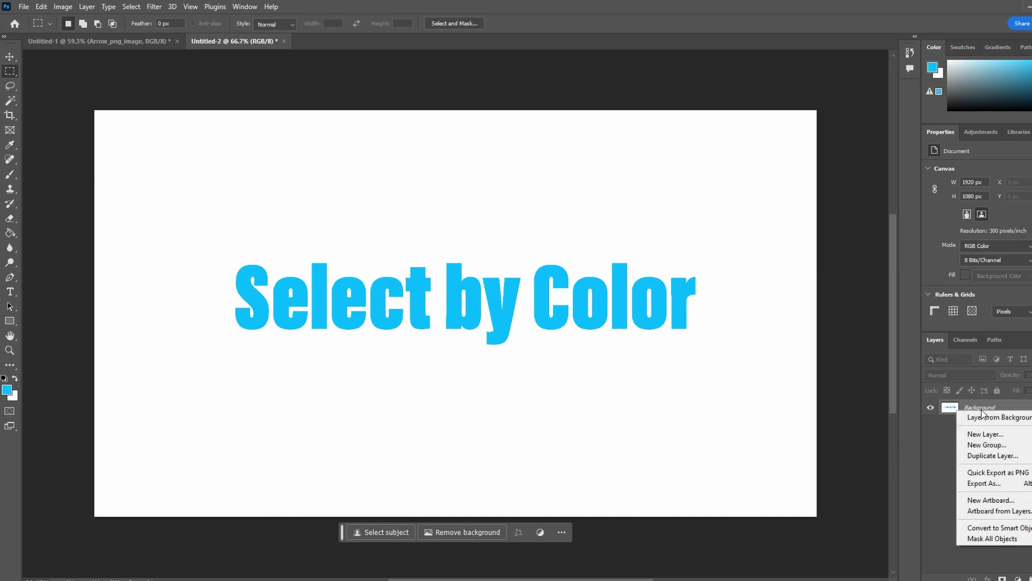
pyautogui.click(991, 455)
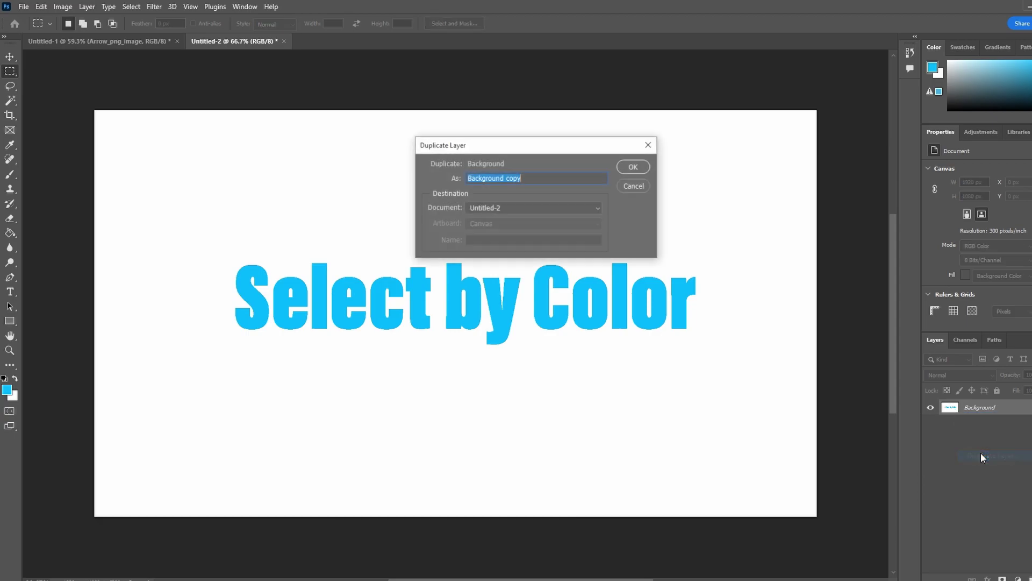
pyautogui.click(630, 166)
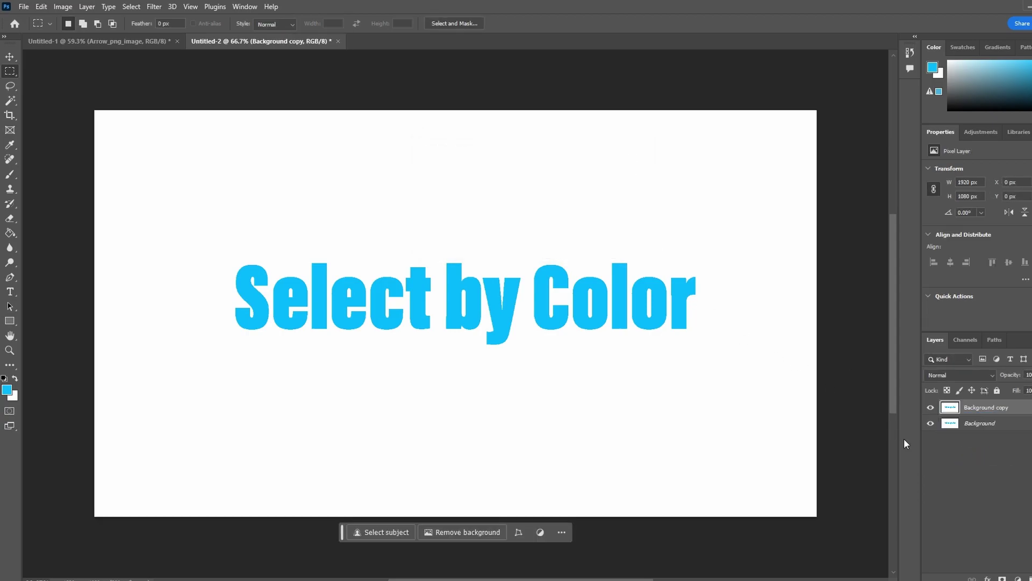
pyautogui.click(931, 423)
# Use the Magic Wand with Contiguous off to select all white pixels on the canvas.
pyautogui.click(8, 130)
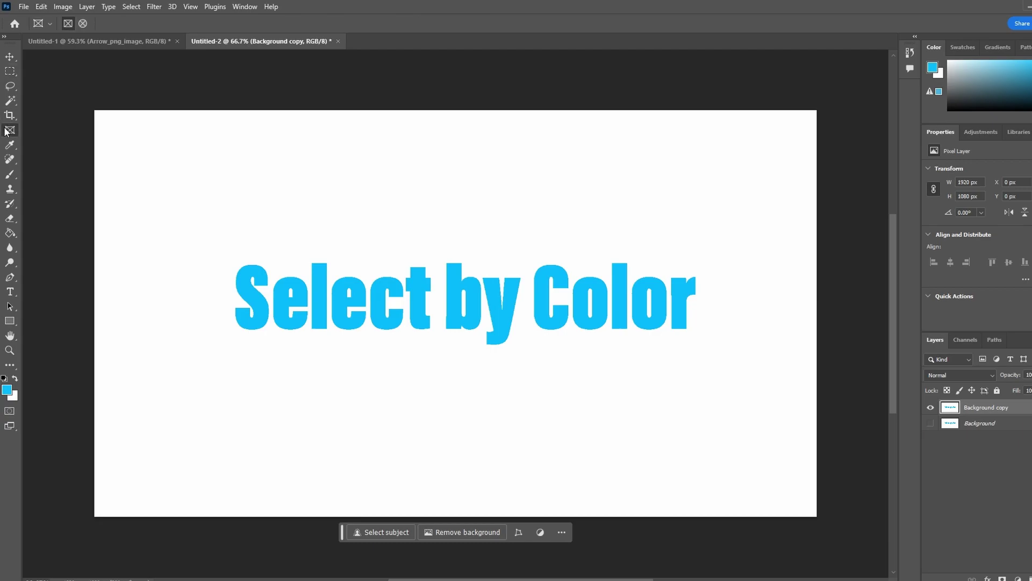
pyautogui.click(10, 116)
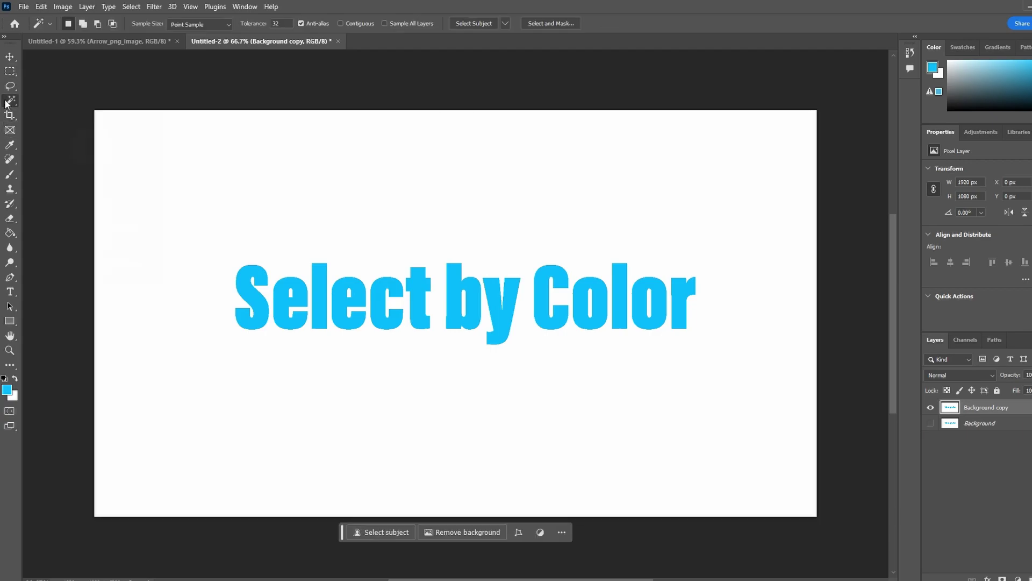
pyautogui.click(373, 189)
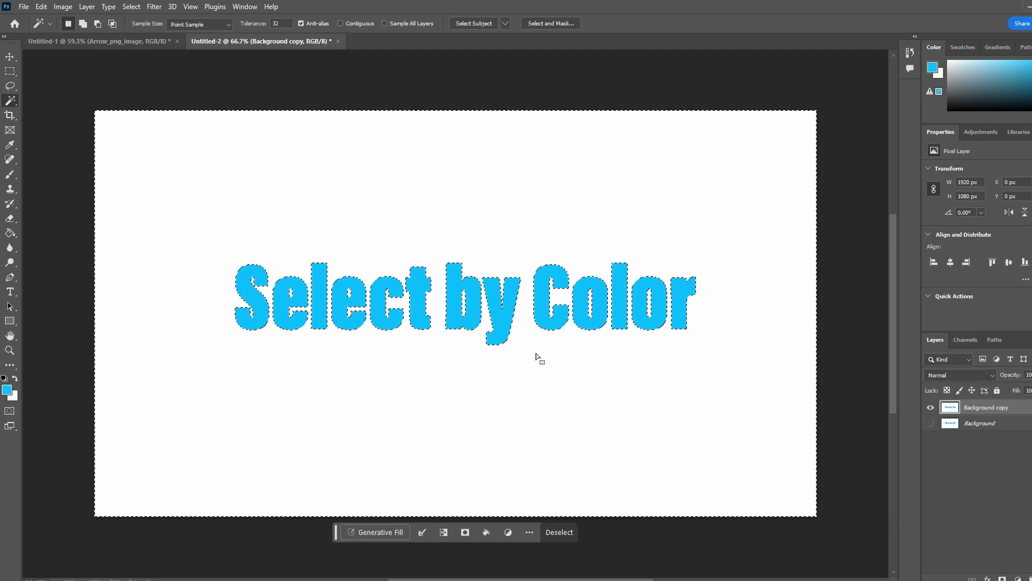
# Delete the selected white pixels from Background copy, leaving the blue text on transparency.
pyautogui.press('Delete')
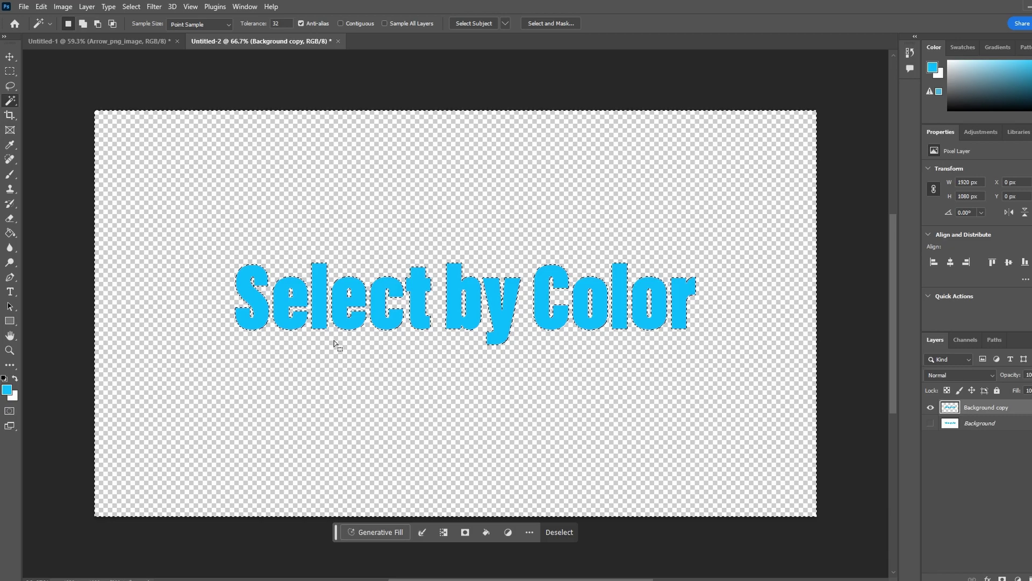
# Open the Save As dialog for the Untitled-2 document from the File menu.
pyautogui.click(23, 7)
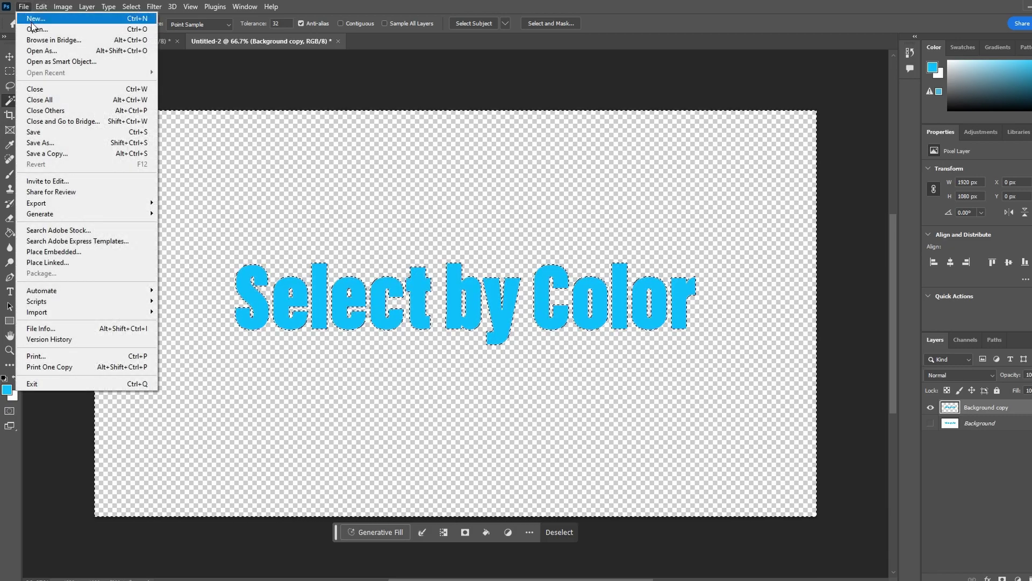
pyautogui.click(77, 154)
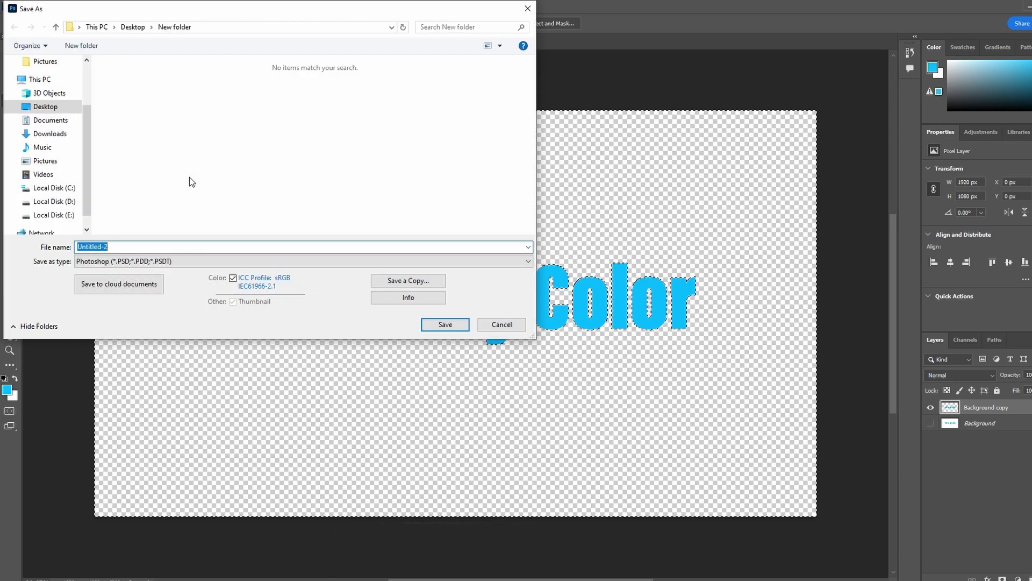